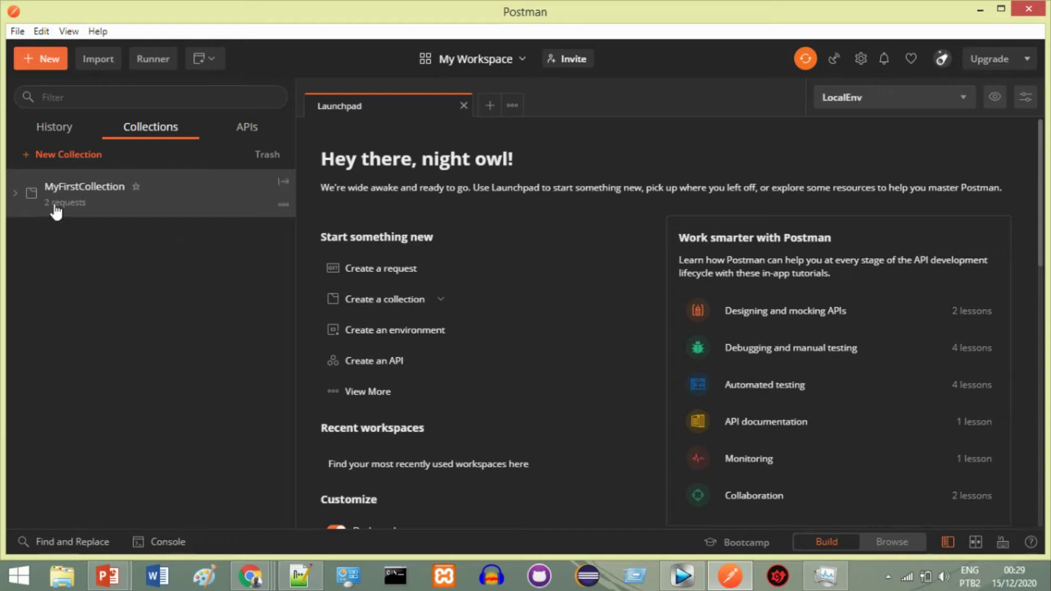
Open the "access google.com" request in MyFirstCollection, send it and look through the response body.
{"action": "left_click", "coordinate": [35, 212]}
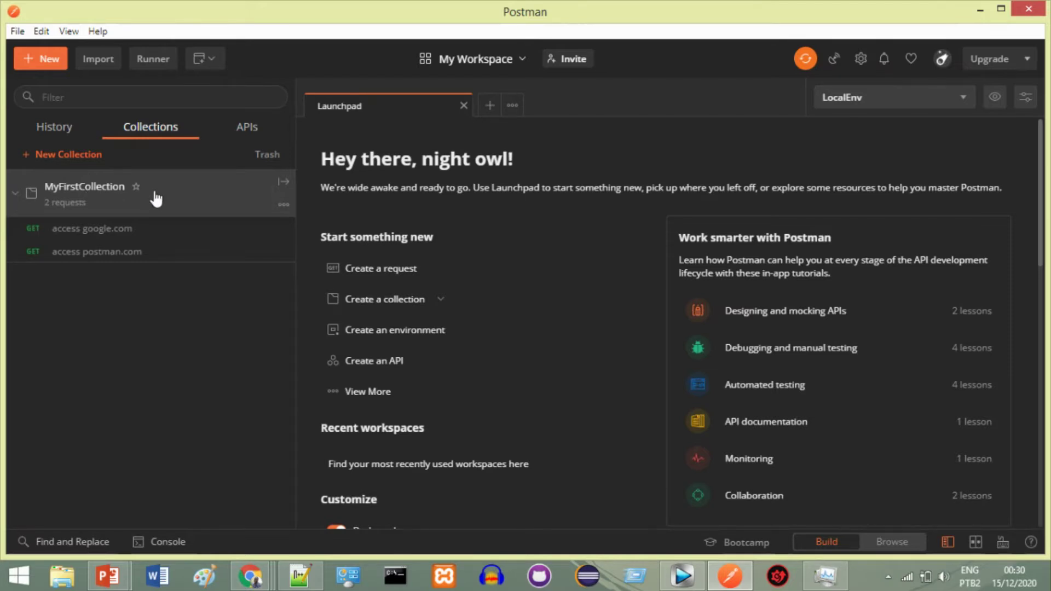
{"action": "left_click", "coordinate": [123, 232]}
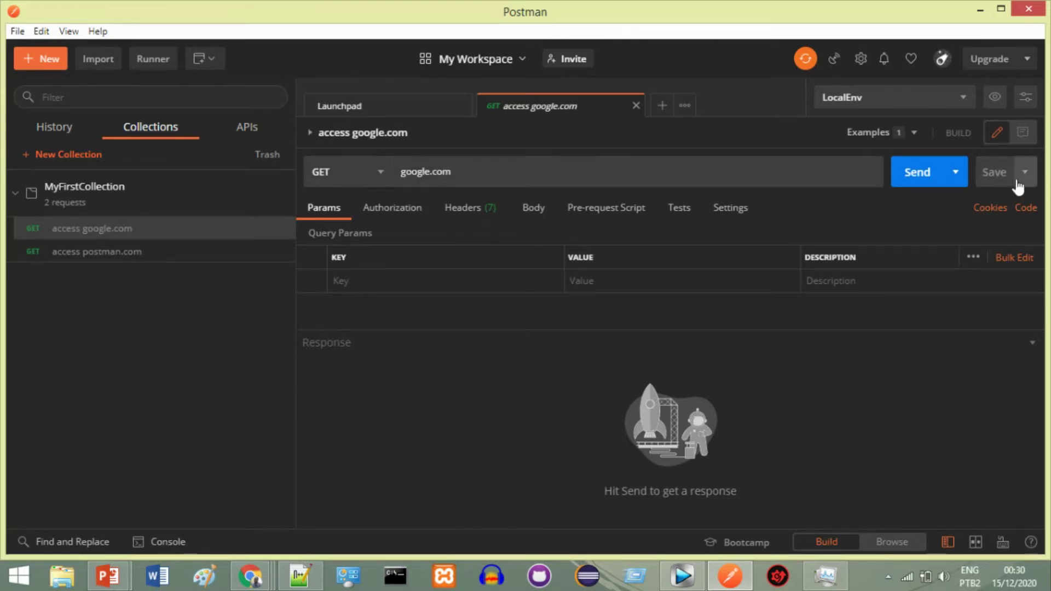
{"action": "left_click", "coordinate": [924, 181]}
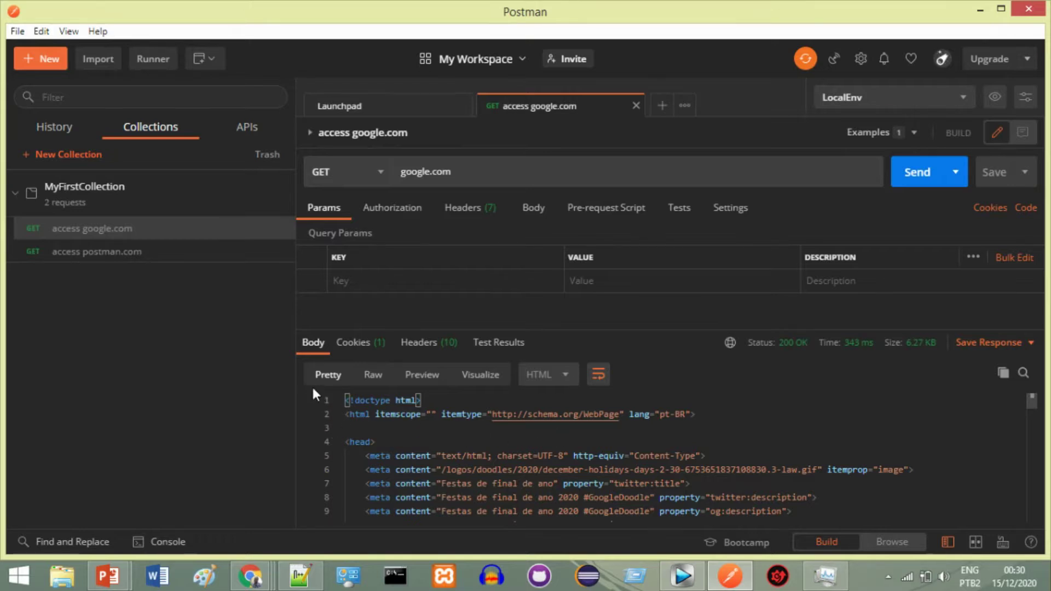
{"action": "scroll", "coordinate": [496, 473], "scroll_direction": "down", "scroll_amount": 4}
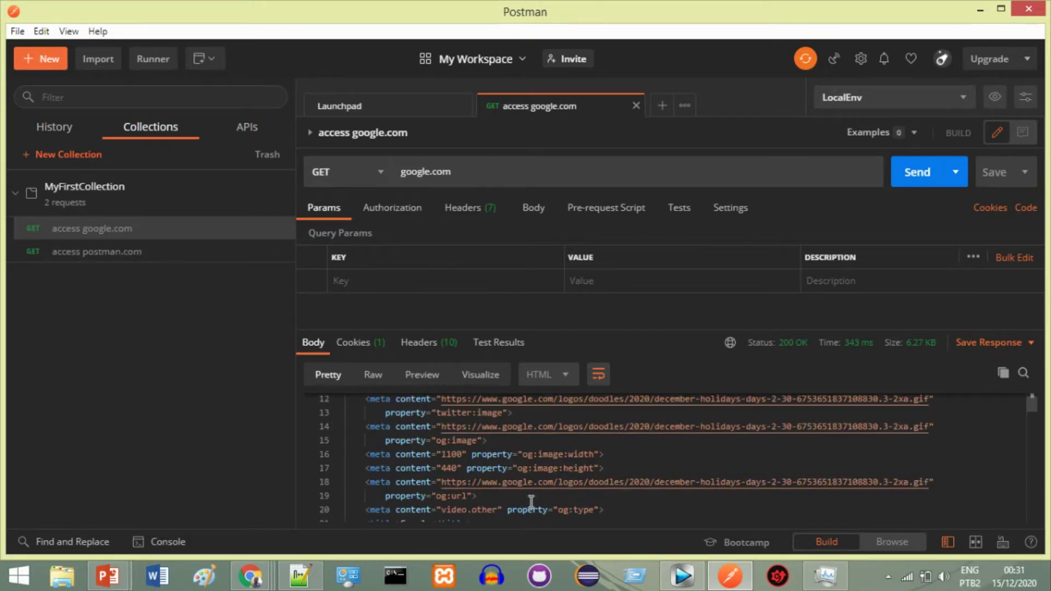
{"action": "scroll", "coordinate": [548, 438], "scroll_direction": "up", "scroll_amount": 4}
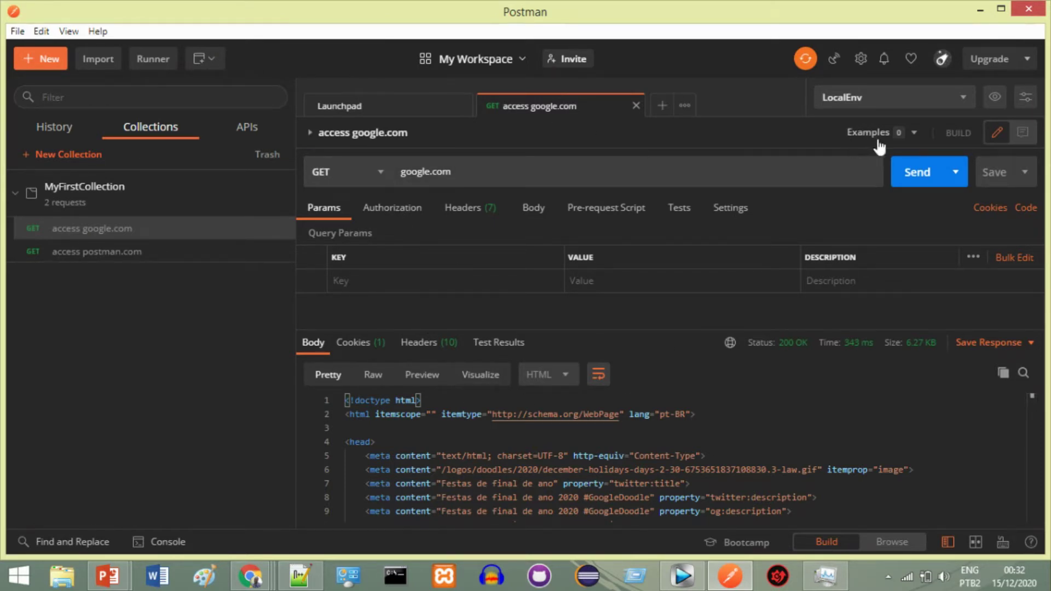
Add an example to the "access google.com" request, name it "access google.com_Example" and save it.
{"action": "left_click", "coordinate": [916, 136]}
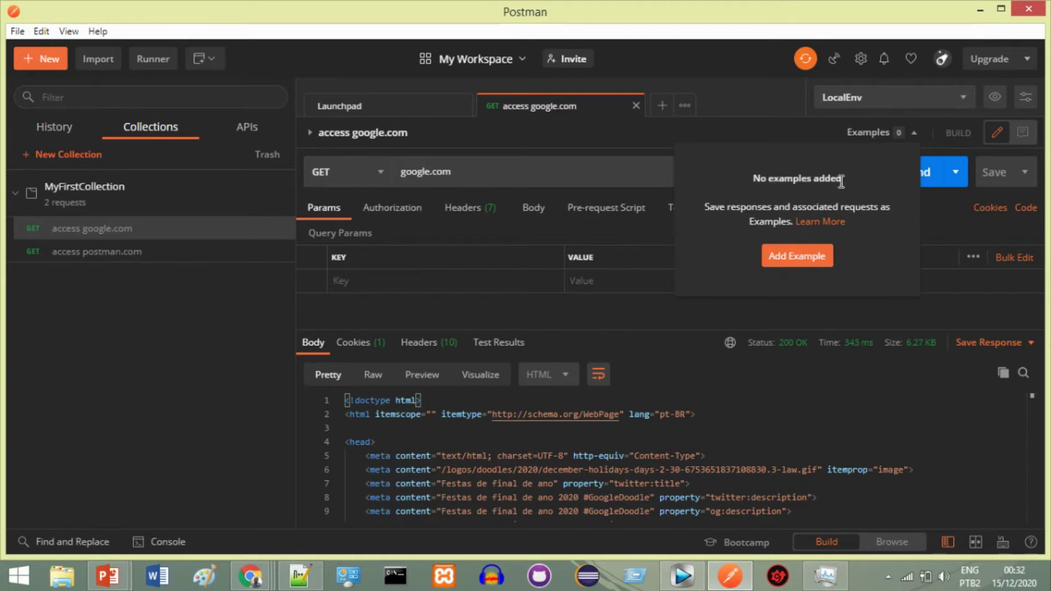
{"action": "left_click", "coordinate": [795, 262]}
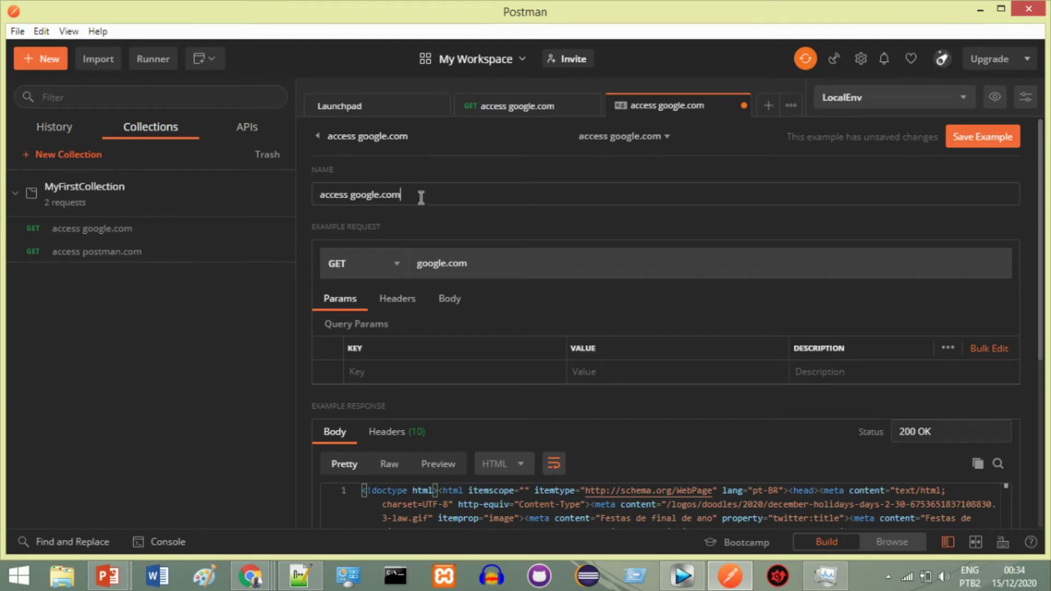
{"action": "type", "text": "_Example"}
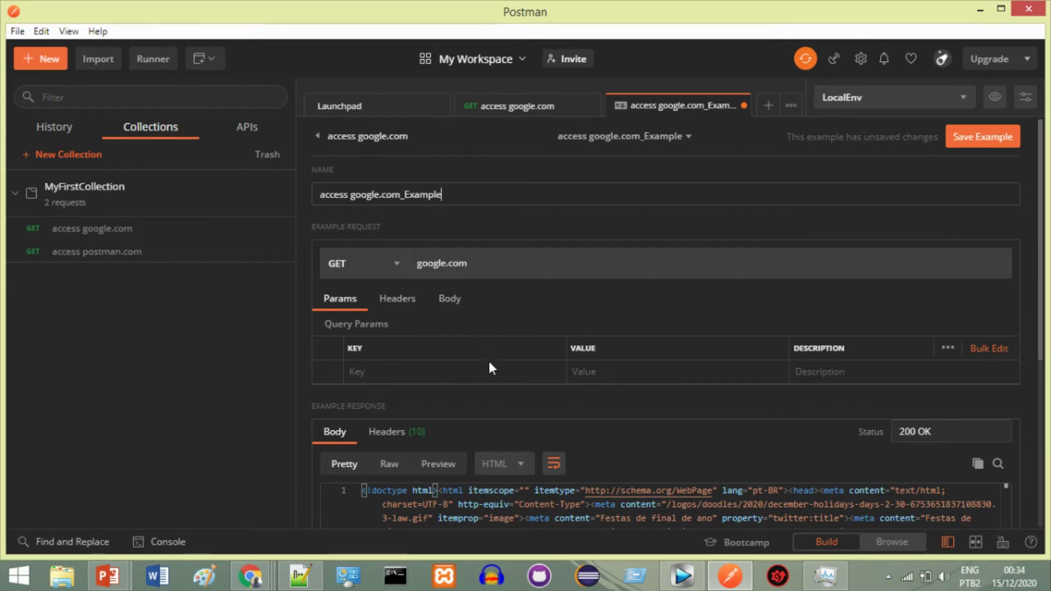
{"action": "scroll", "coordinate": [490, 368], "scroll_direction": "down", "scroll_amount": 4}
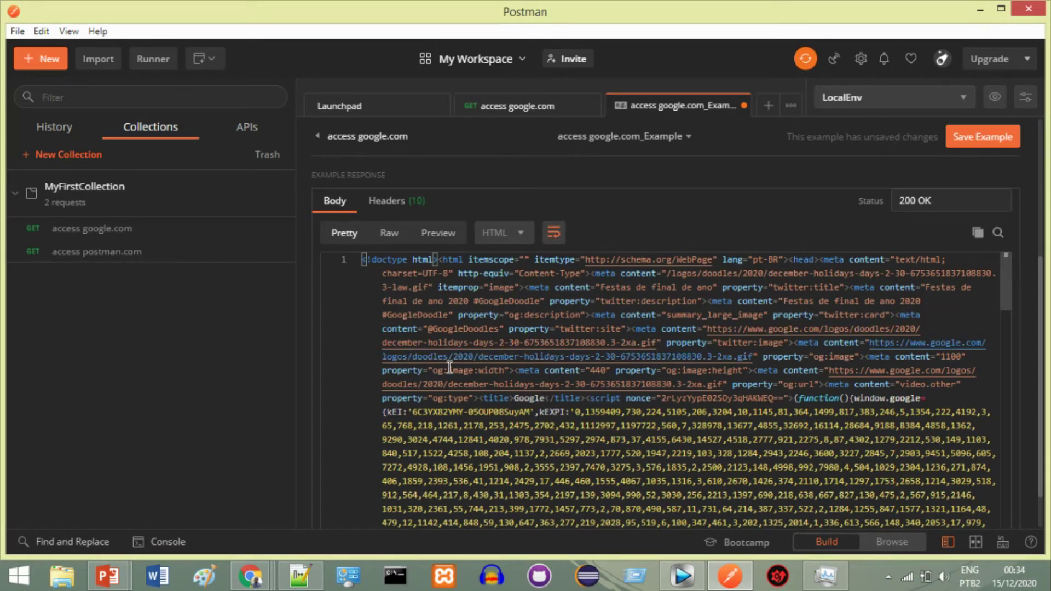
{"action": "left_click", "coordinate": [534, 106]}
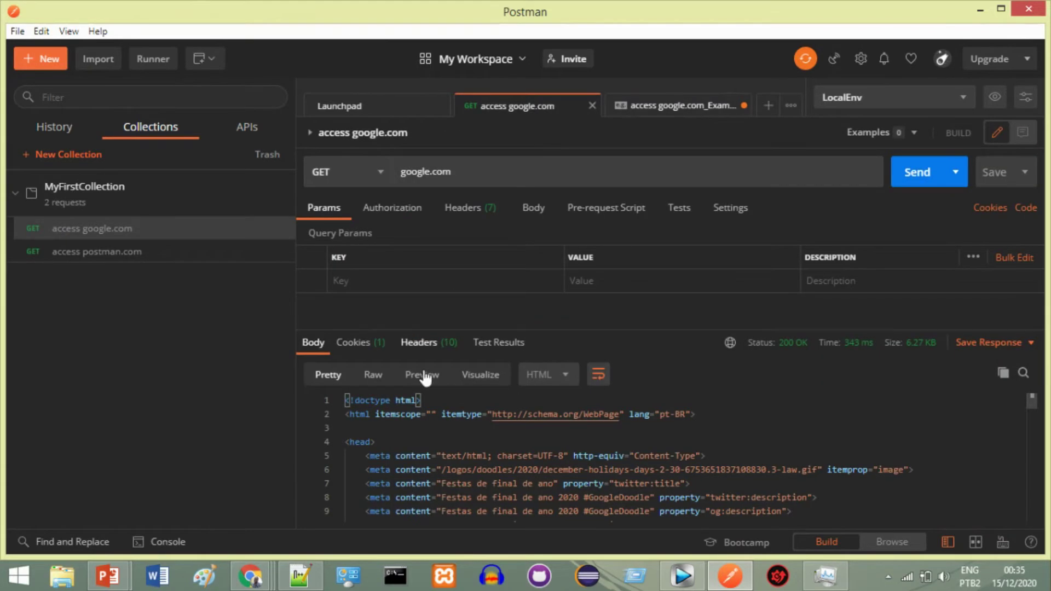
{"action": "left_click", "coordinate": [669, 112]}
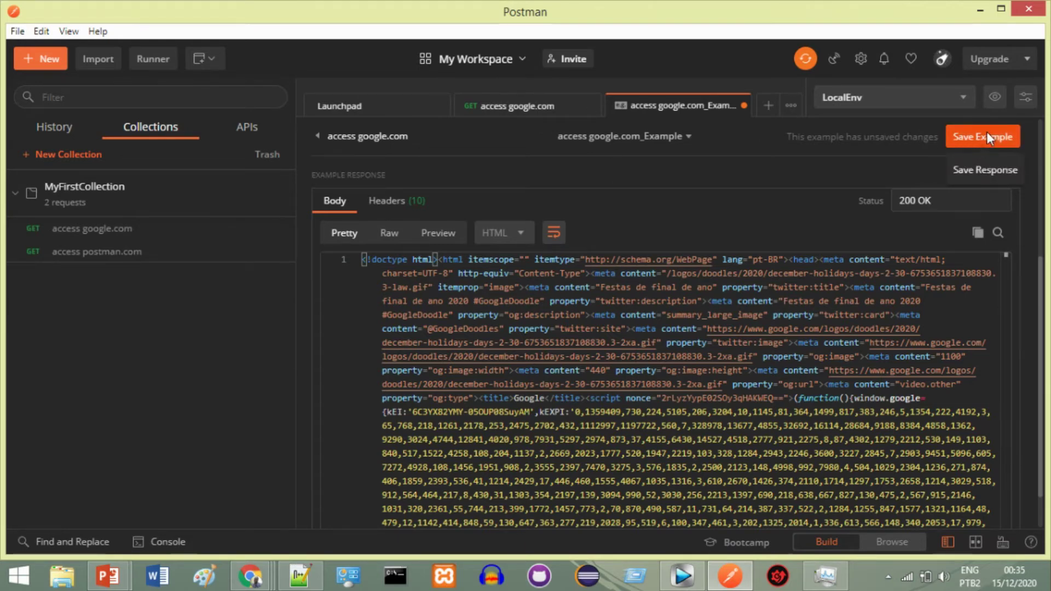
{"action": "left_click", "coordinate": [983, 141]}
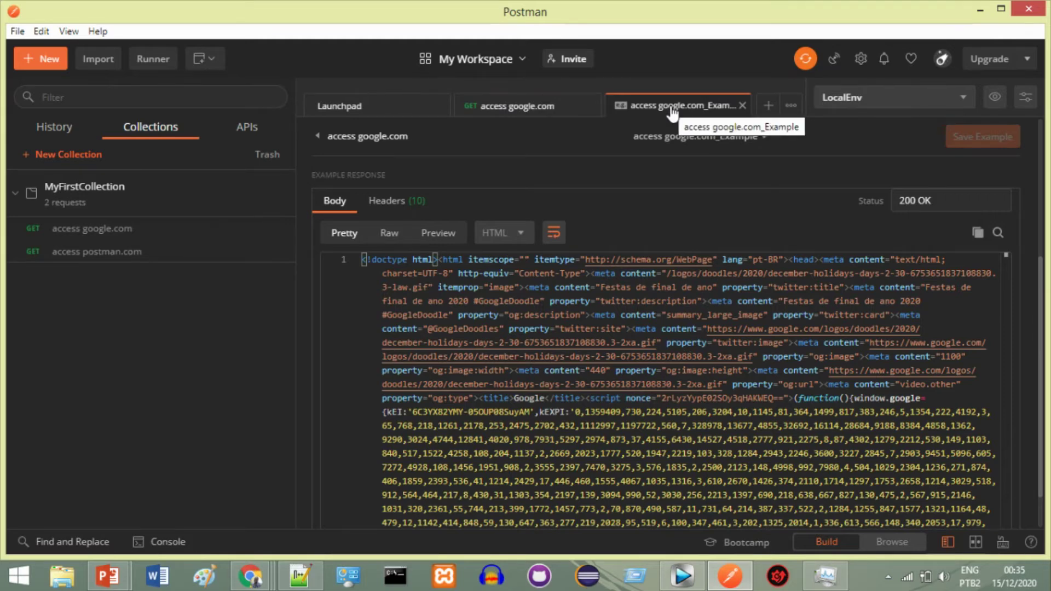
Review the request alongside its saved example and check the request's list of examples.
{"action": "left_click", "coordinate": [547, 108]}
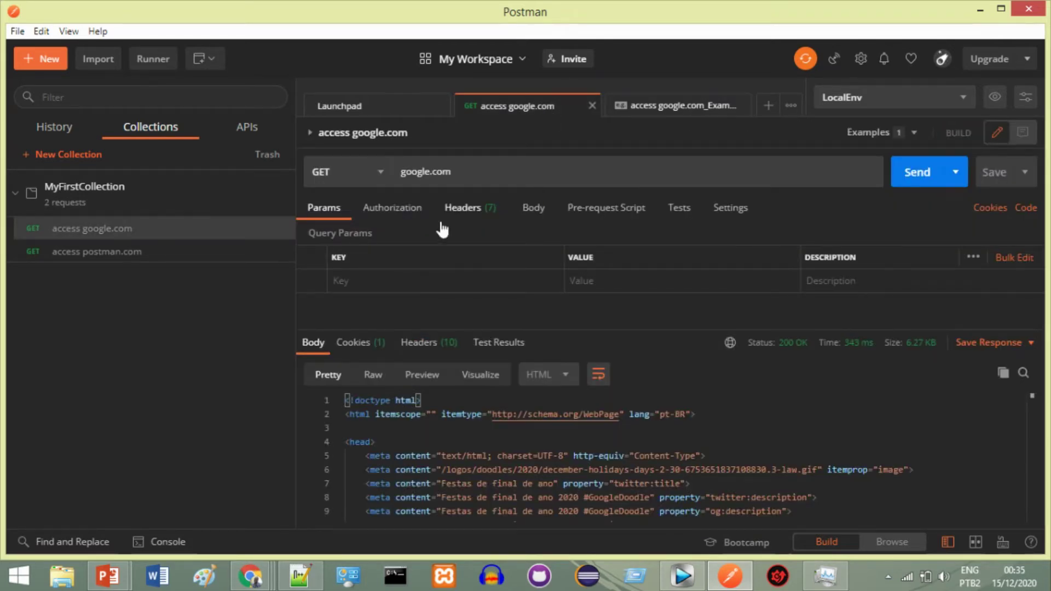
{"action": "left_click", "coordinate": [673, 115]}
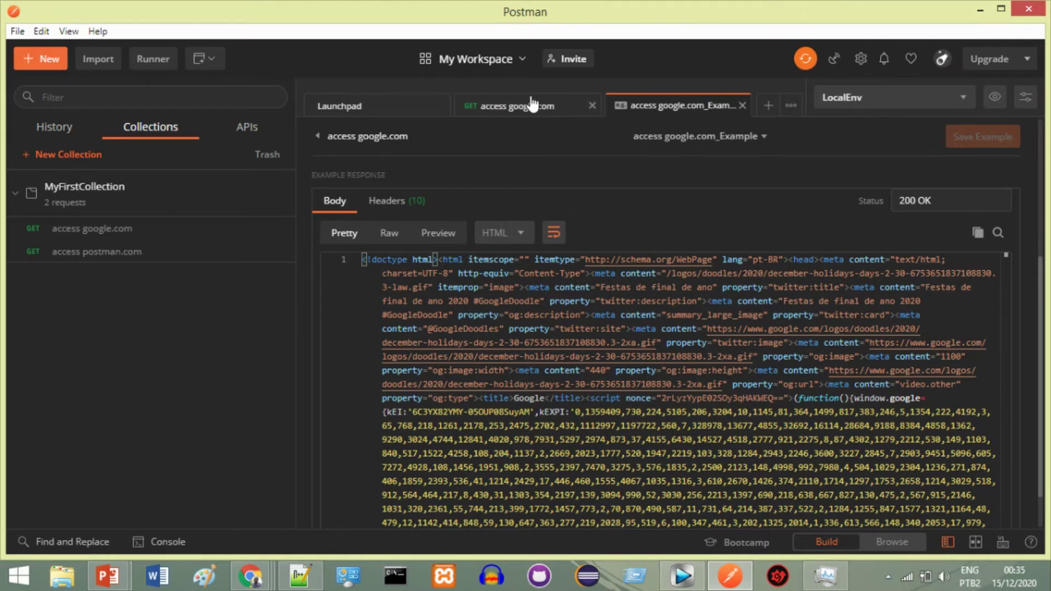
{"action": "left_click", "coordinate": [524, 112]}
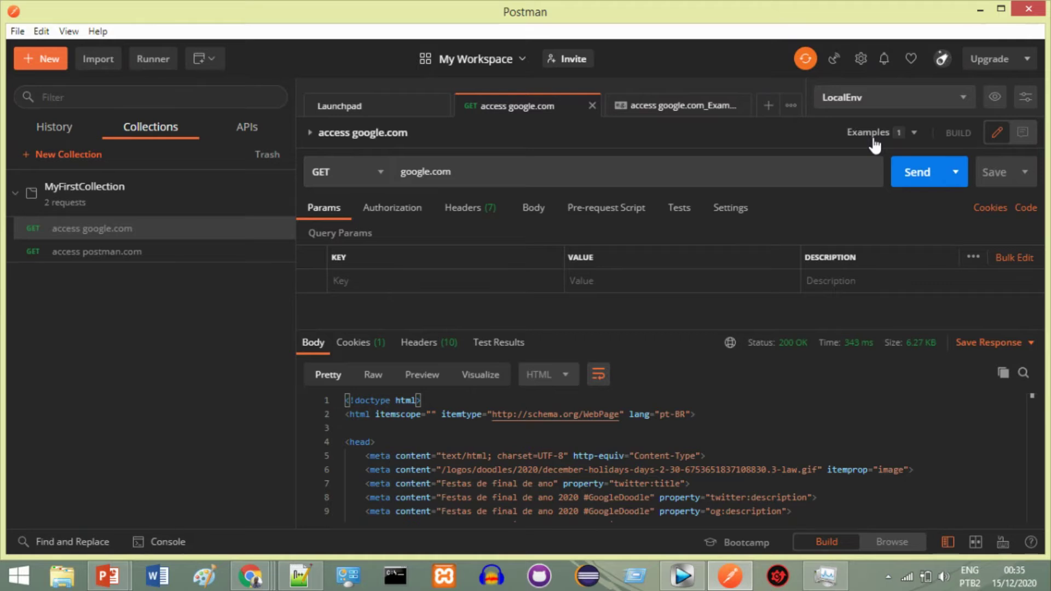
{"action": "left_click", "coordinate": [914, 133]}
Create a mock server named MyMockTest for MyFirstCollection.
{"action": "mouse_move", "coordinate": [97, 204]}
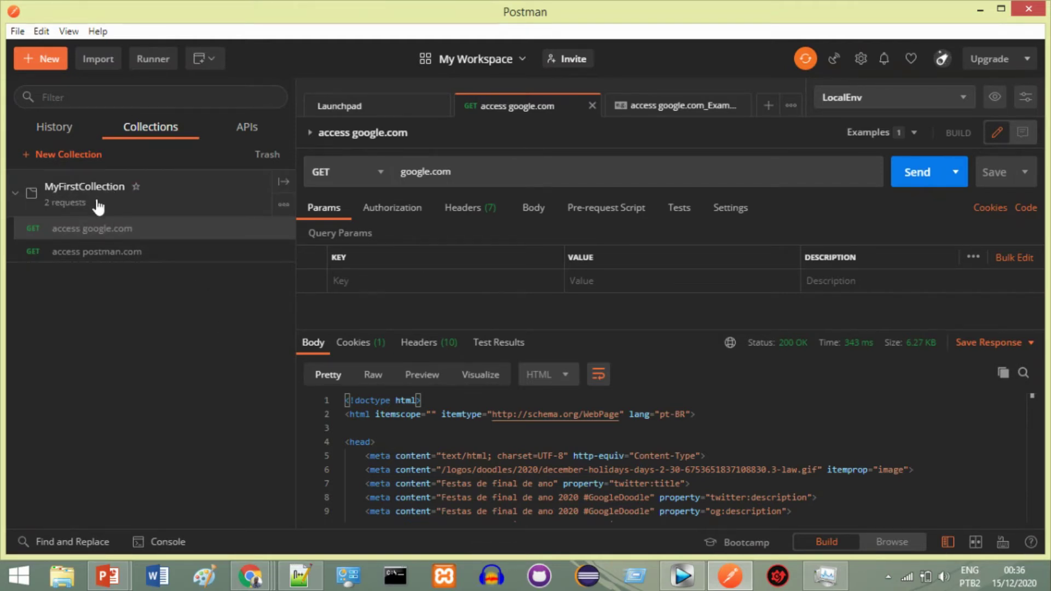
{"action": "left_click", "coordinate": [290, 191]}
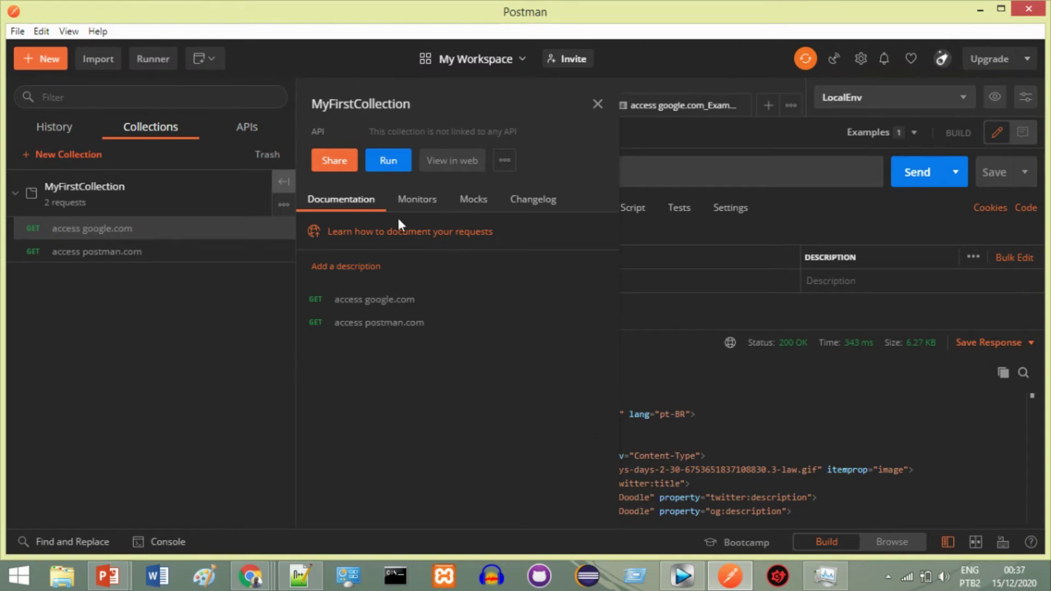
{"action": "left_click", "coordinate": [473, 202]}
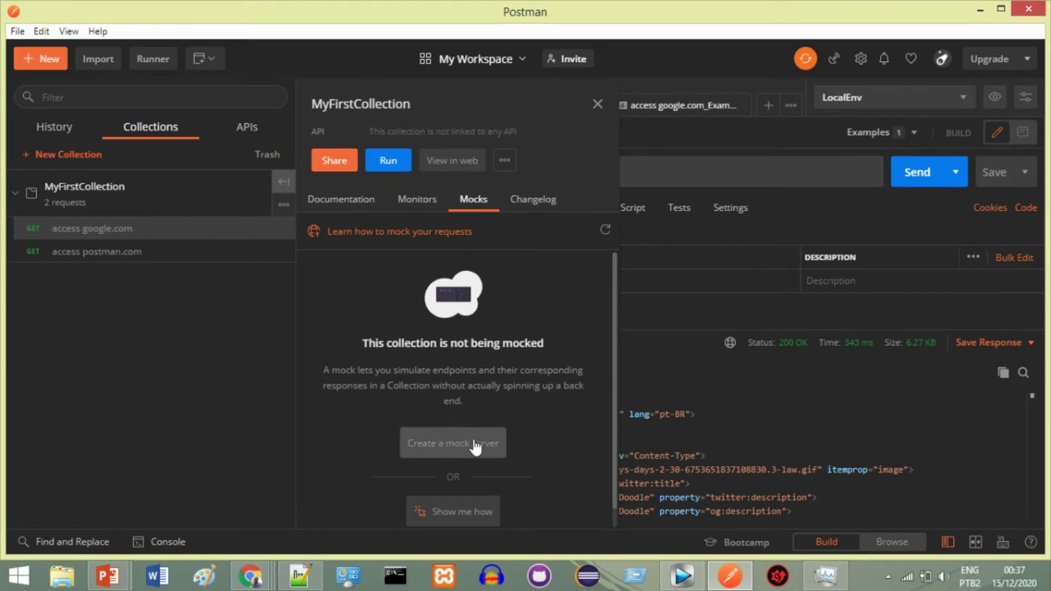
{"action": "left_click", "coordinate": [461, 444]}
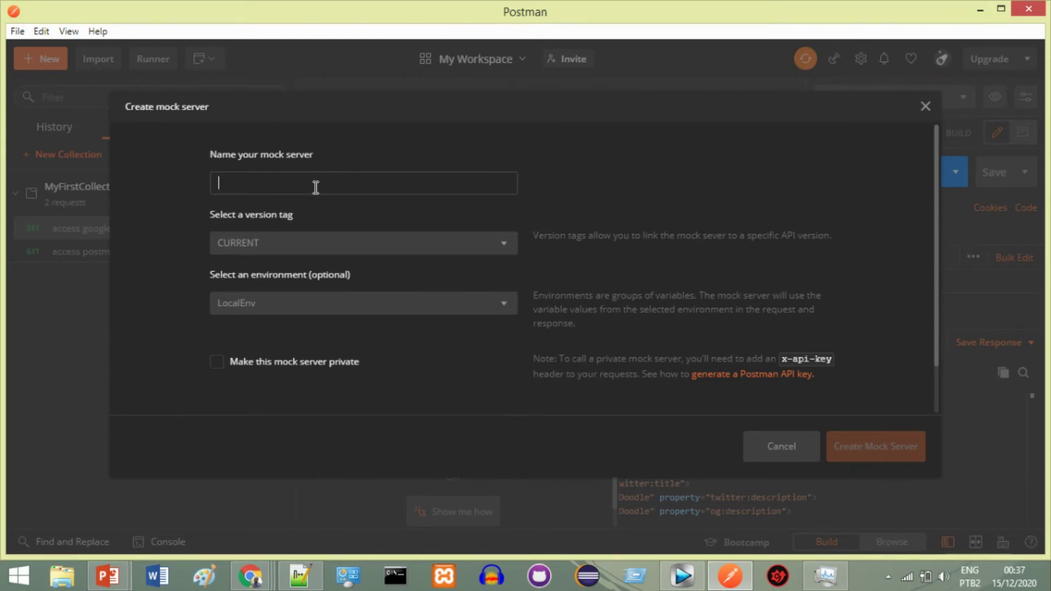
{"action": "type", "text": "MyMockTest"}
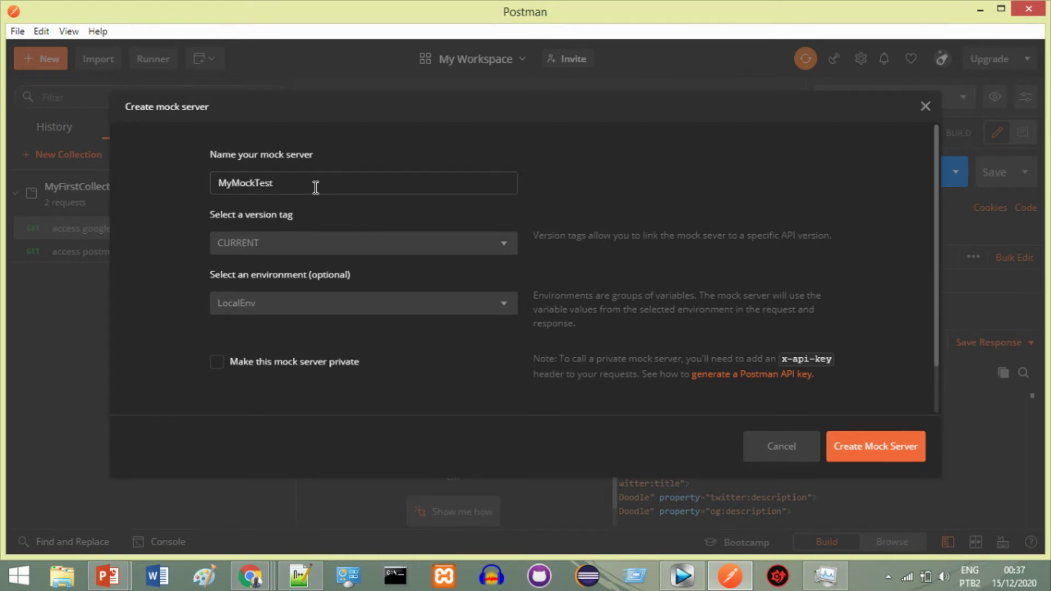
{"action": "left_click", "coordinate": [876, 447]}
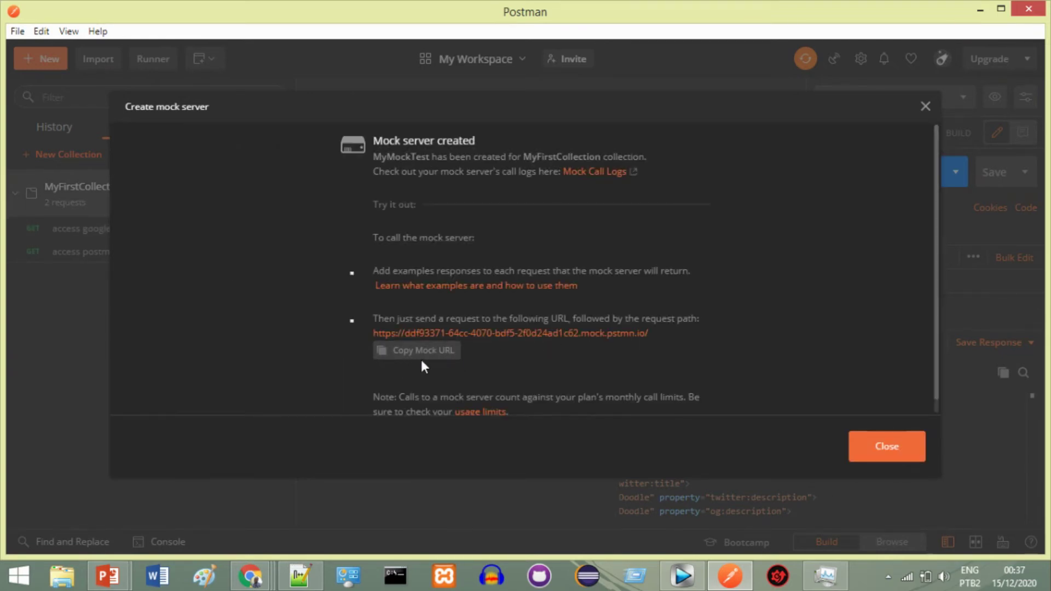
Copy the new mock server's URL, then close the creation dialog and the collection details.
{"action": "left_click", "coordinate": [422, 351]}
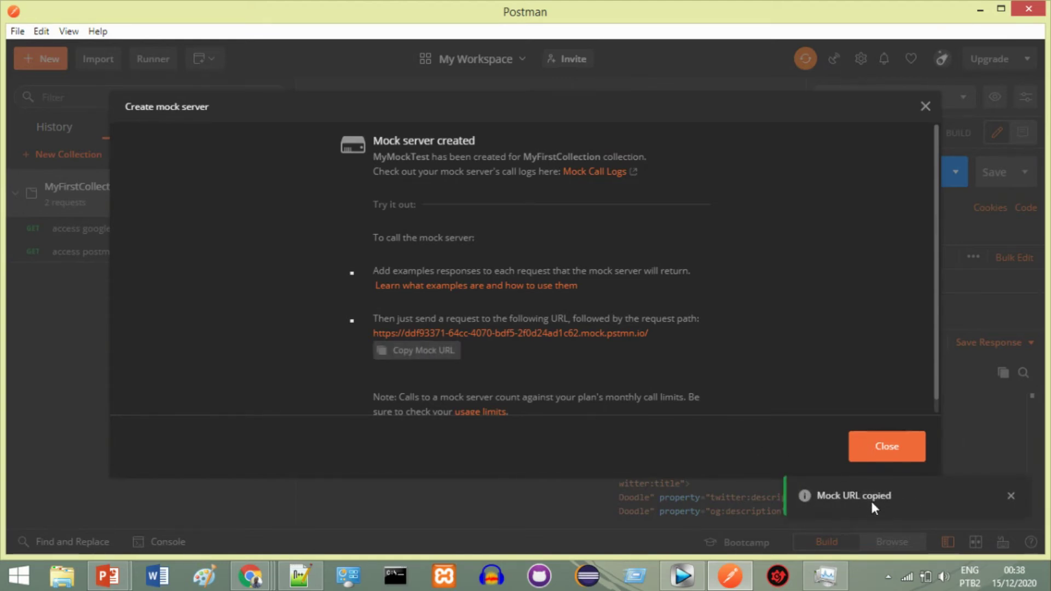
{"action": "left_click", "coordinate": [894, 452]}
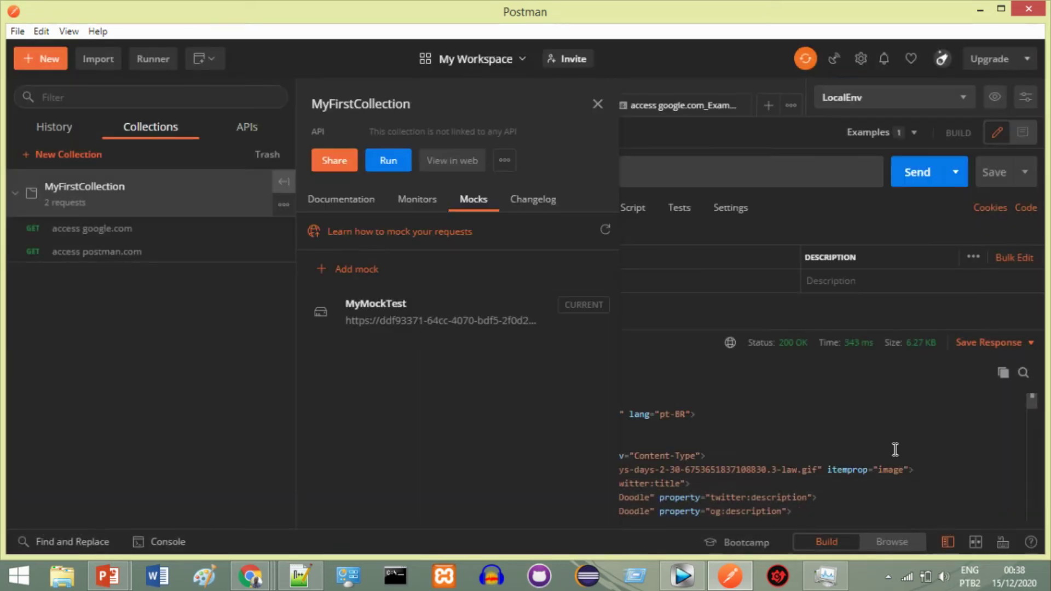
{"action": "left_click", "coordinate": [598, 107]}
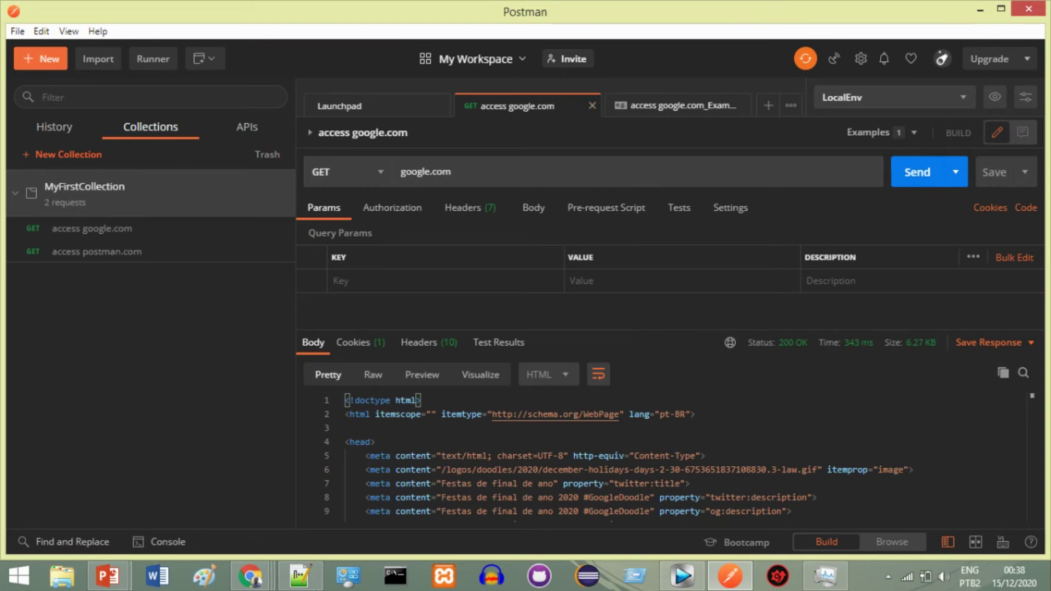
Compare the "access google.com" request with its saved example, including the request's pre-request script and parameters.
{"action": "mouse_move", "coordinate": [250, 575]}
{"action": "left_click", "coordinate": [675, 107]}
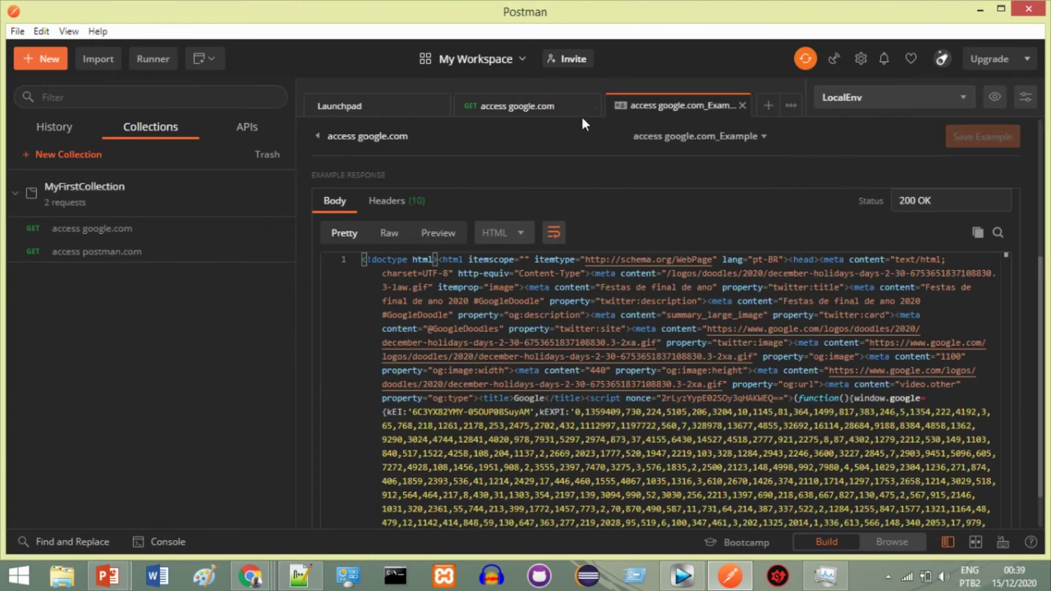
{"action": "left_click", "coordinate": [521, 114]}
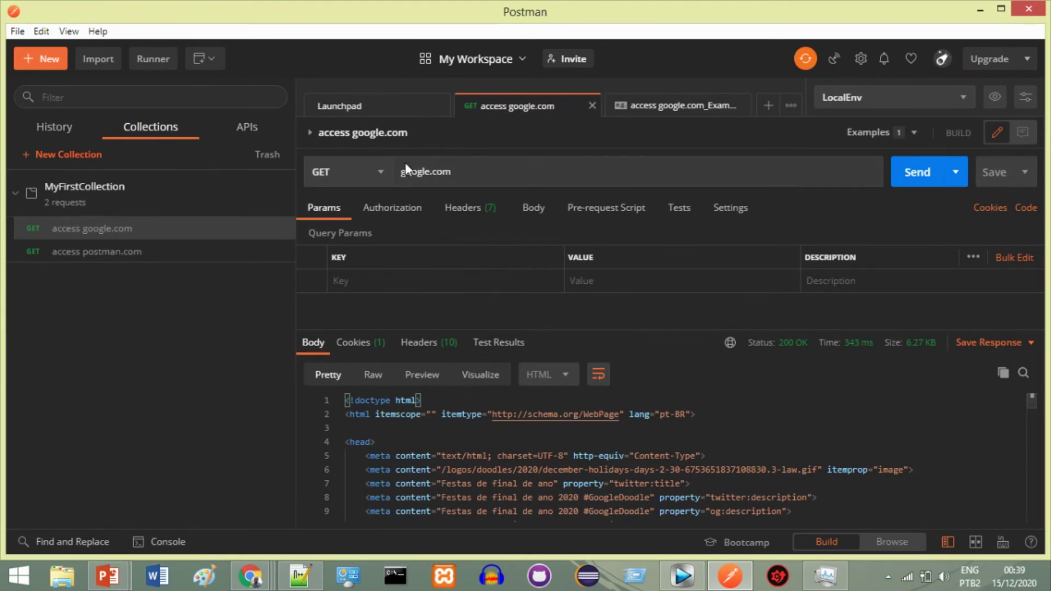
{"action": "left_click", "coordinate": [663, 113]}
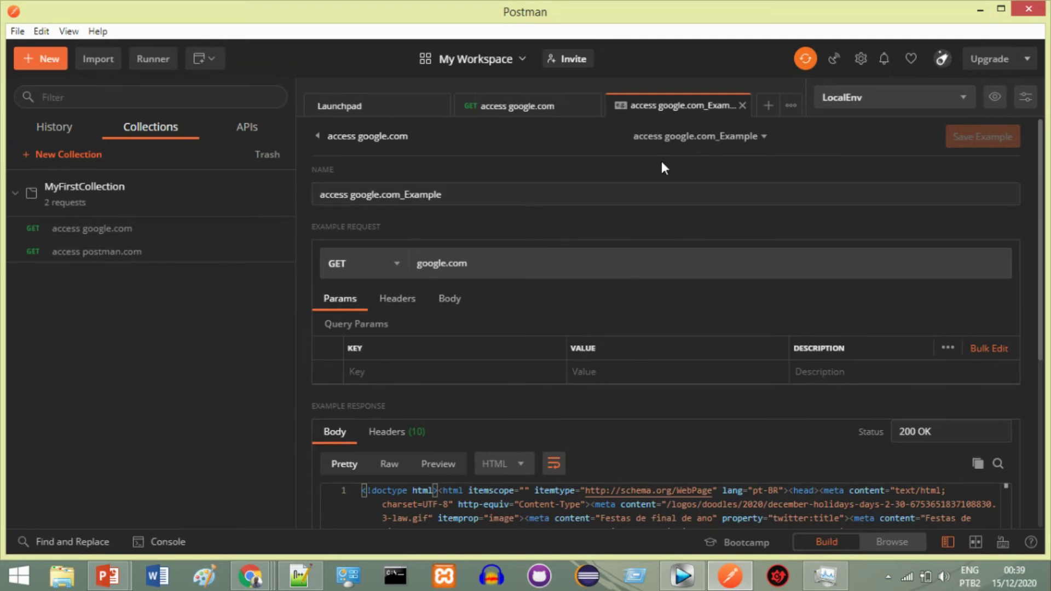
{"action": "left_click", "coordinate": [525, 105]}
{"action": "left_click", "coordinate": [607, 211]}
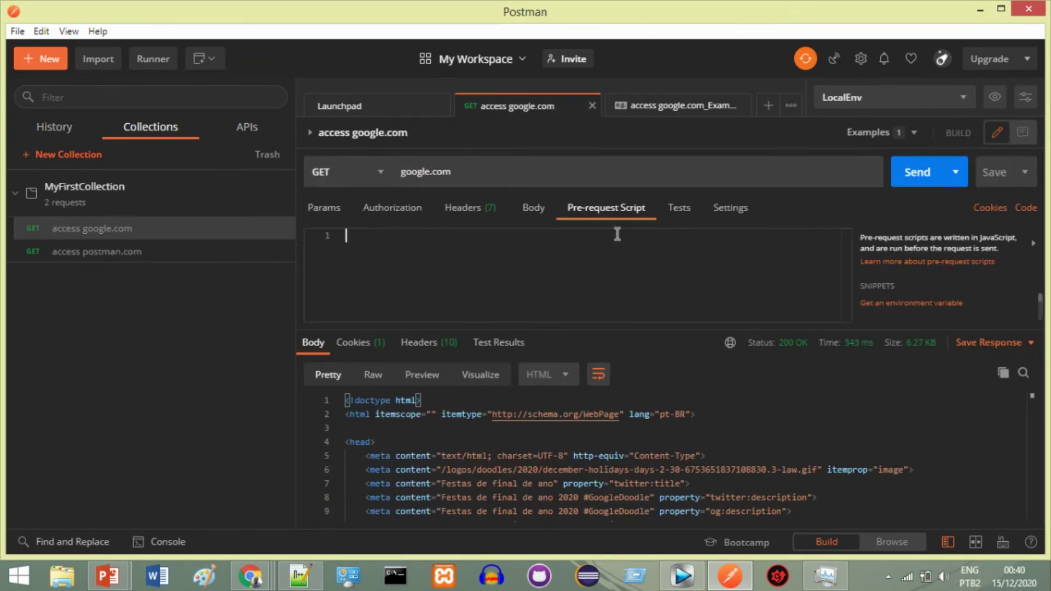
{"action": "left_click", "coordinate": [328, 208]}
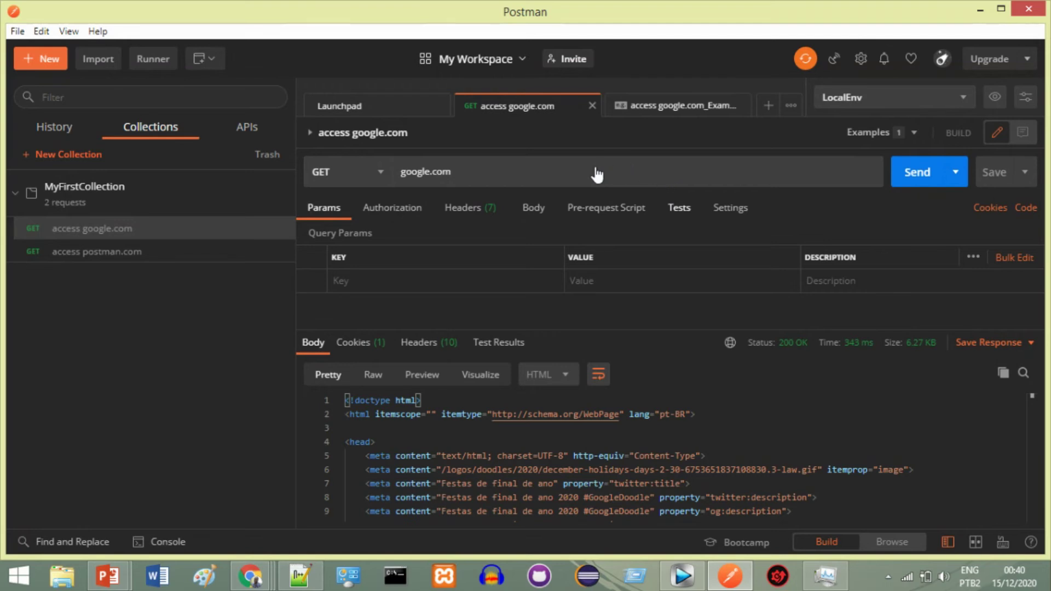
{"action": "double_click", "coordinate": [421, 172]}
{"action": "left_click", "coordinate": [481, 174]}
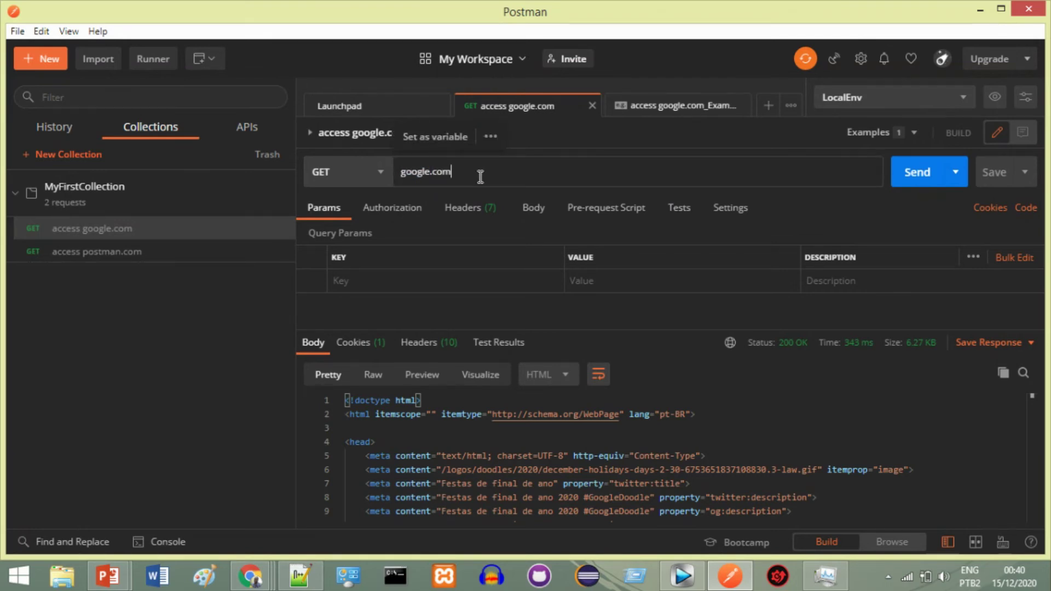
{"action": "key", "text": "ctrl+a"}
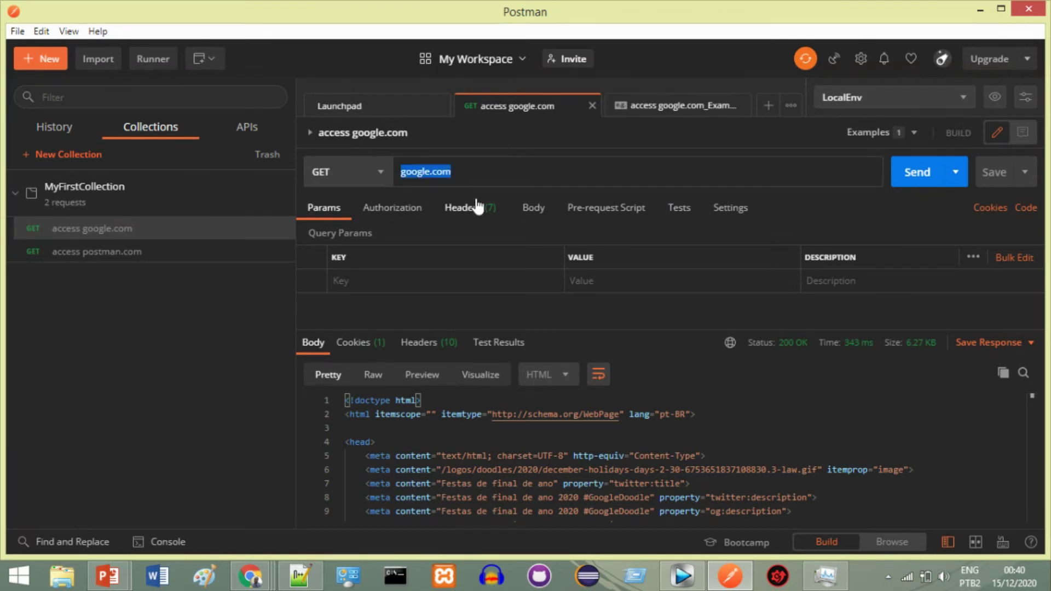
{"action": "mouse_move", "coordinate": [487, 169]}
{"action": "type", "text": "https://ddf93371-64cc-4070-bdf5-2f0d24ad1c62.mock.pstmn.io"}
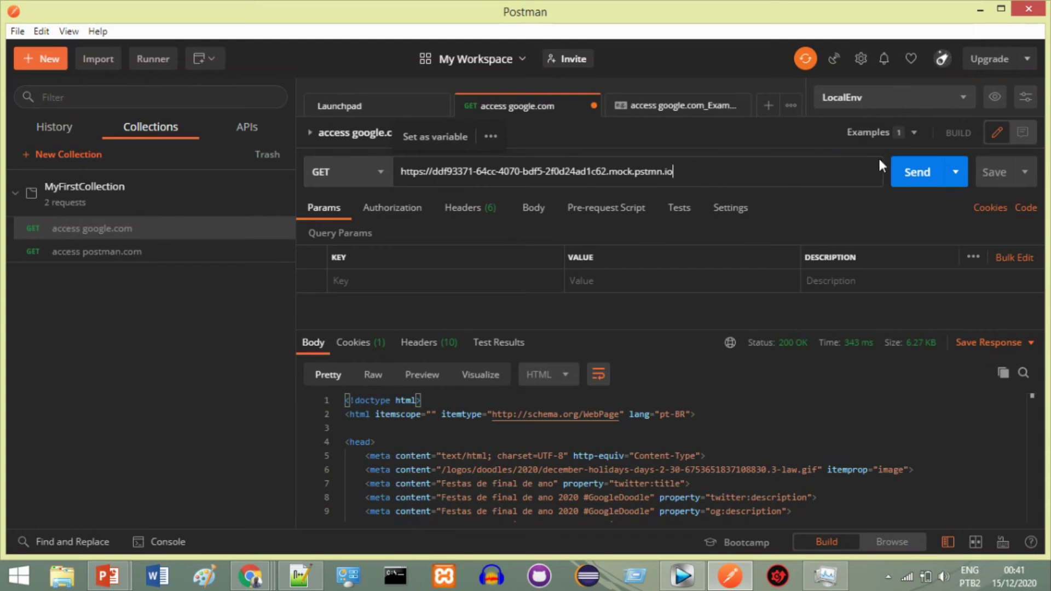
{"action": "left_click", "coordinate": [995, 176]}
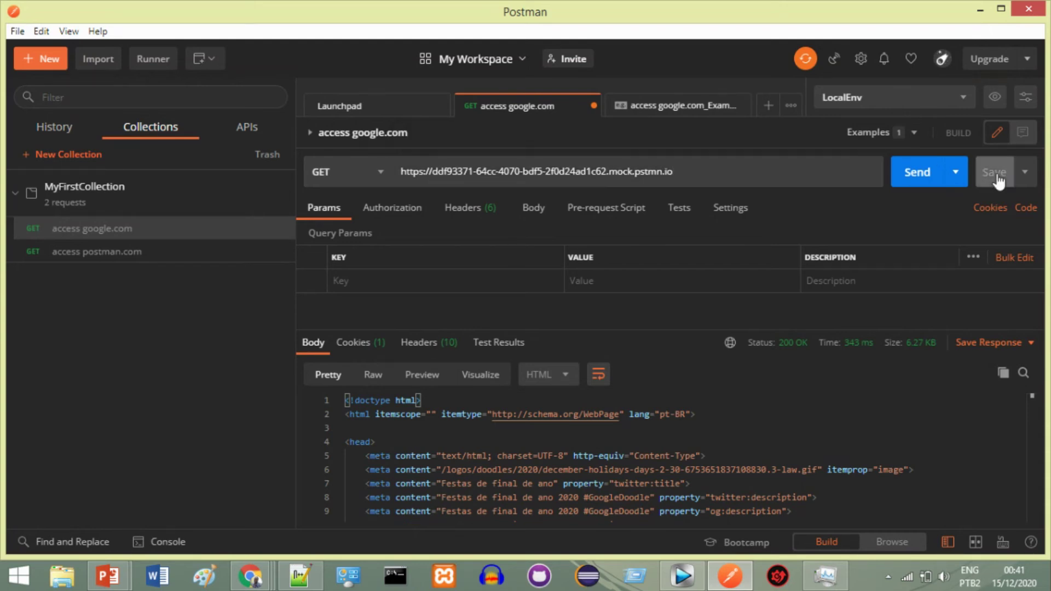
{"action": "left_click", "coordinate": [919, 177]}
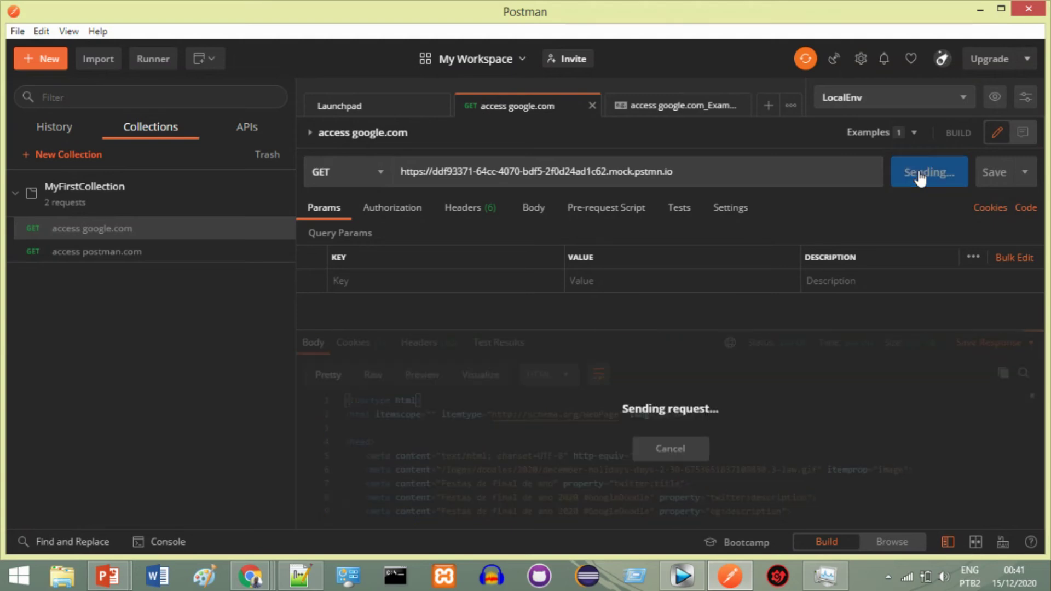
{"action": "scroll", "coordinate": [448, 461], "scroll_direction": "up", "scroll_amount": 3}
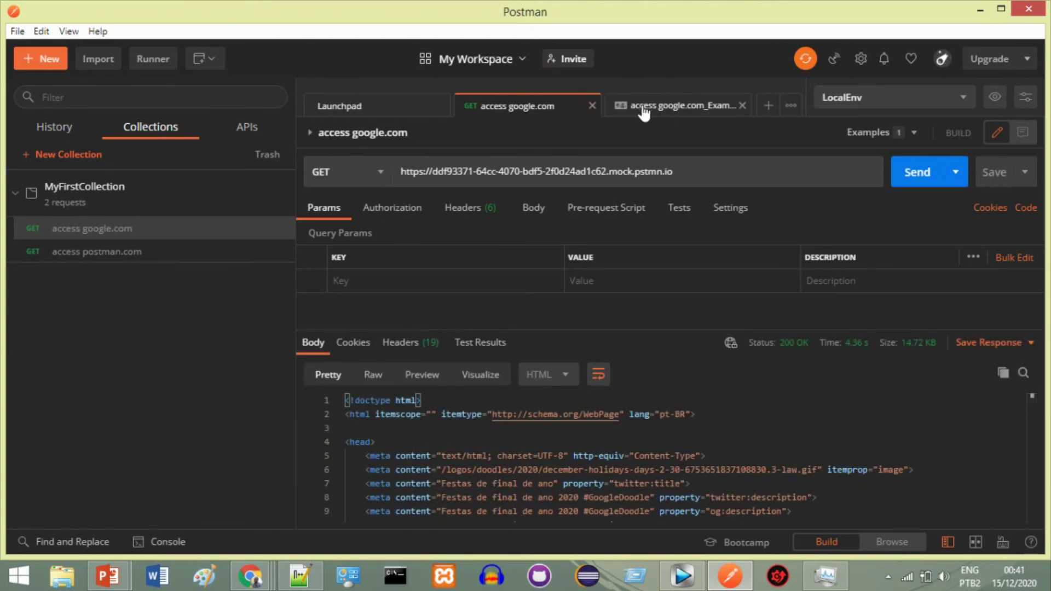
Insert the line "ddddddd" and a blank line above the HTML in the saved example's response body, and save the example.
{"action": "left_click", "coordinate": [667, 108]}
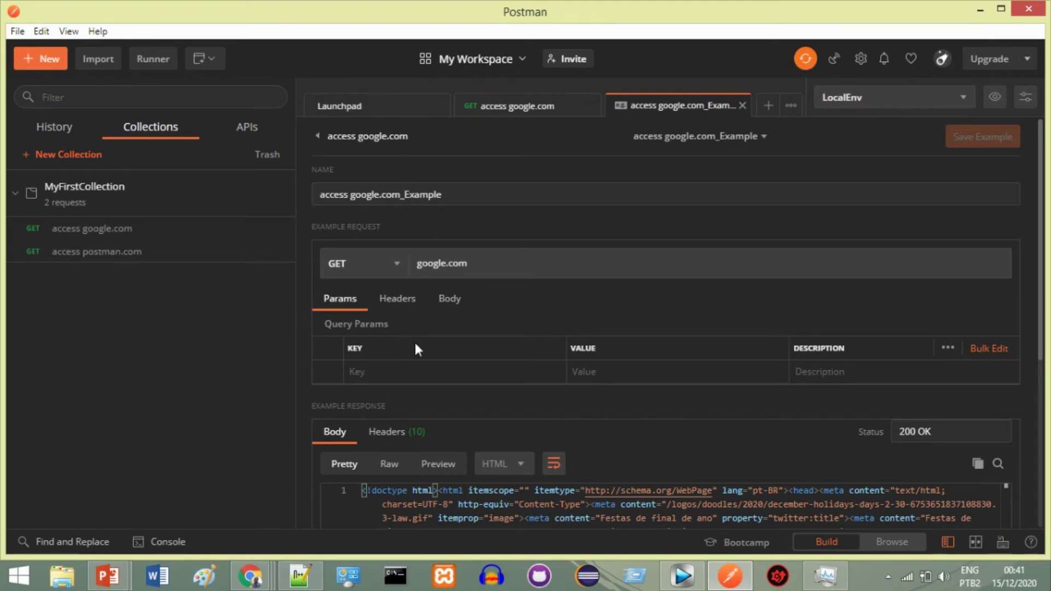
{"action": "scroll", "coordinate": [548, 460], "scroll_direction": "down", "scroll_amount": 3}
{"action": "key", "text": "Return"}
{"action": "key", "text": "Return"}
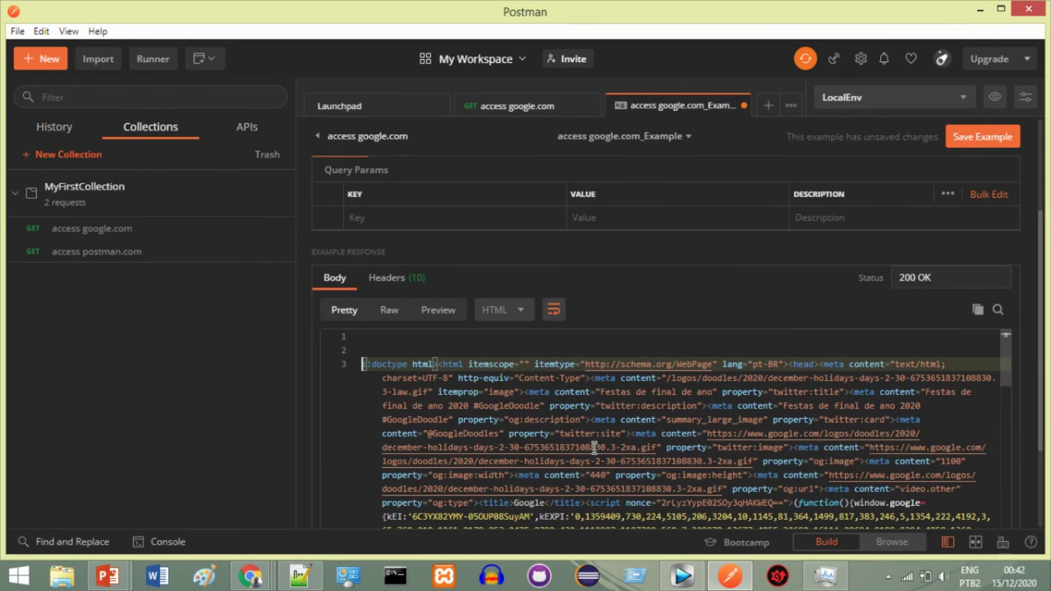
{"action": "left_click", "coordinate": [495, 341]}
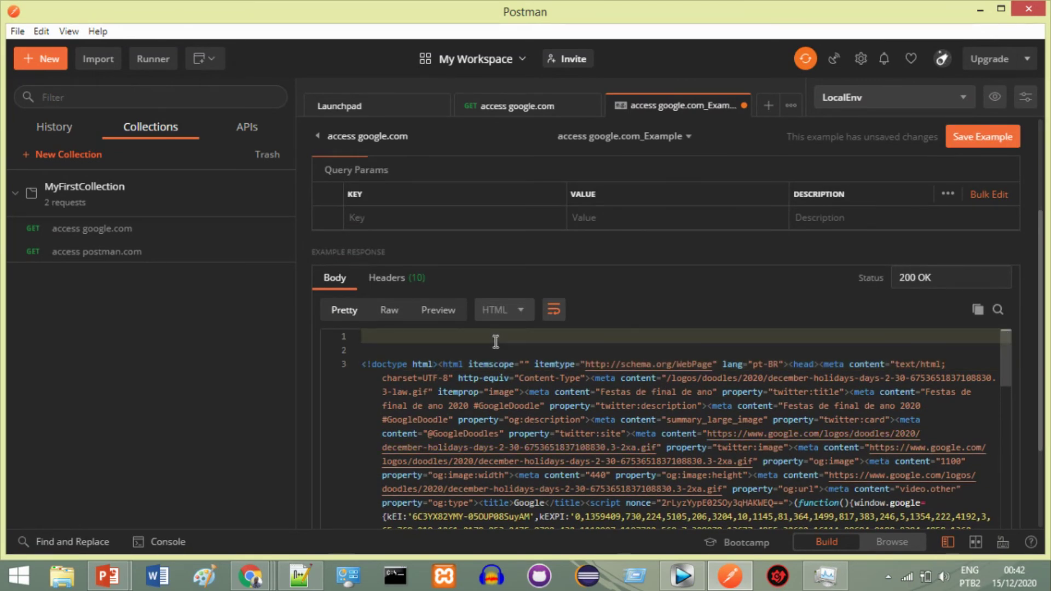
{"action": "type", "text": "ddddddd"}
{"action": "left_click", "coordinate": [988, 144]}
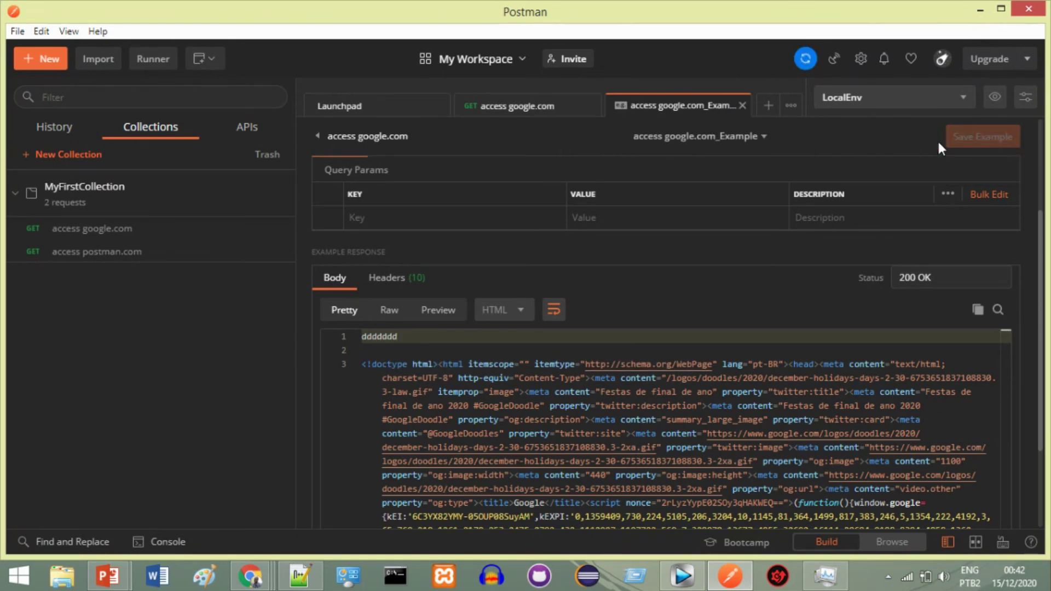
Send the "access google.com" request to the mock URL again and compare the first line of its response with the saved example's body.
{"action": "left_click", "coordinate": [512, 109]}
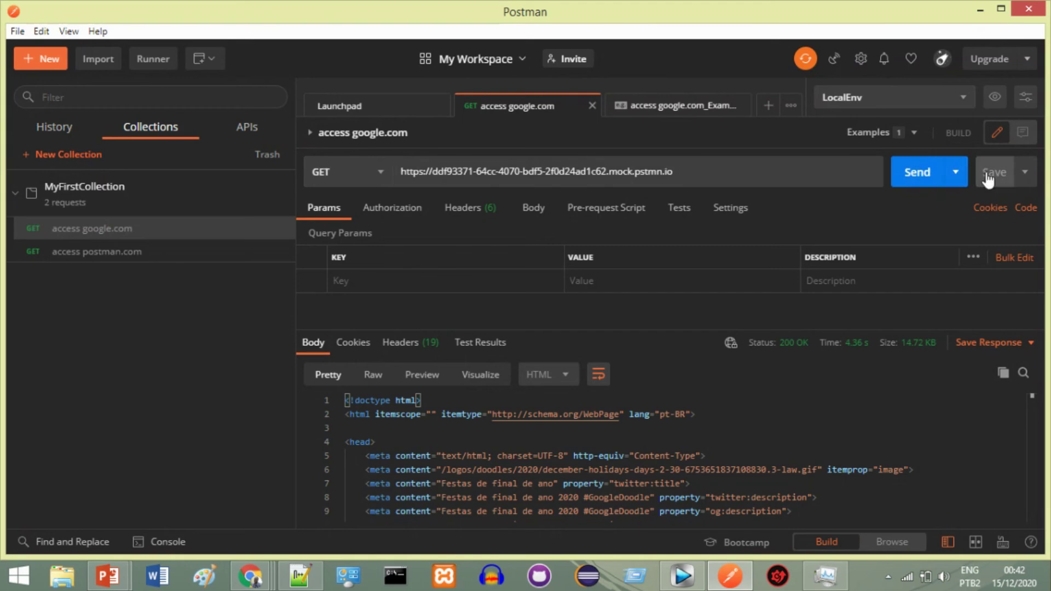
{"action": "left_click", "coordinate": [919, 176]}
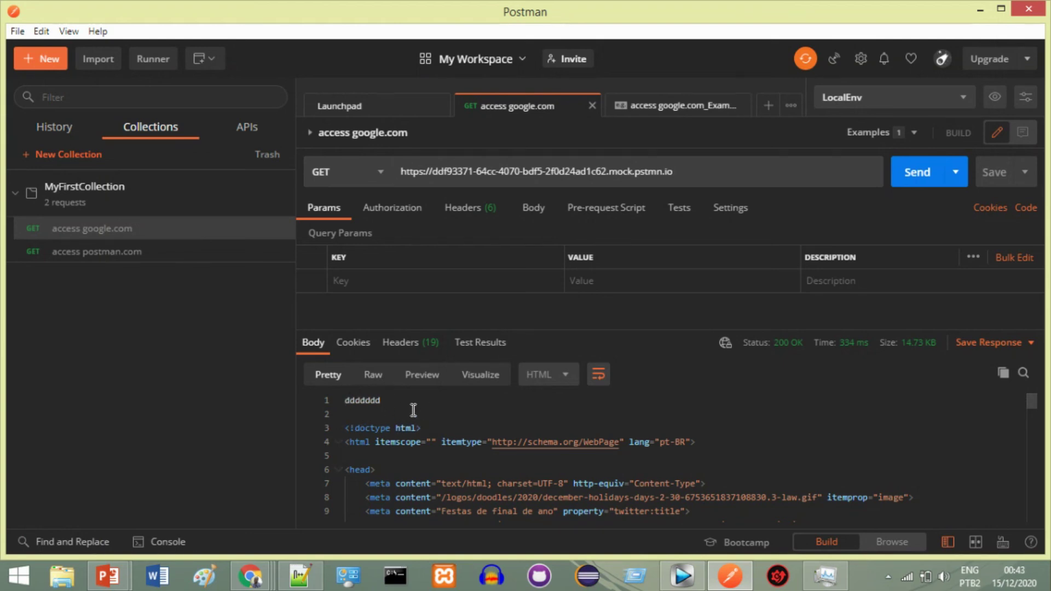
{"action": "left_click", "coordinate": [671, 107]}
{"action": "scroll", "coordinate": [430, 405], "scroll_direction": "up", "scroll_amount": 2}
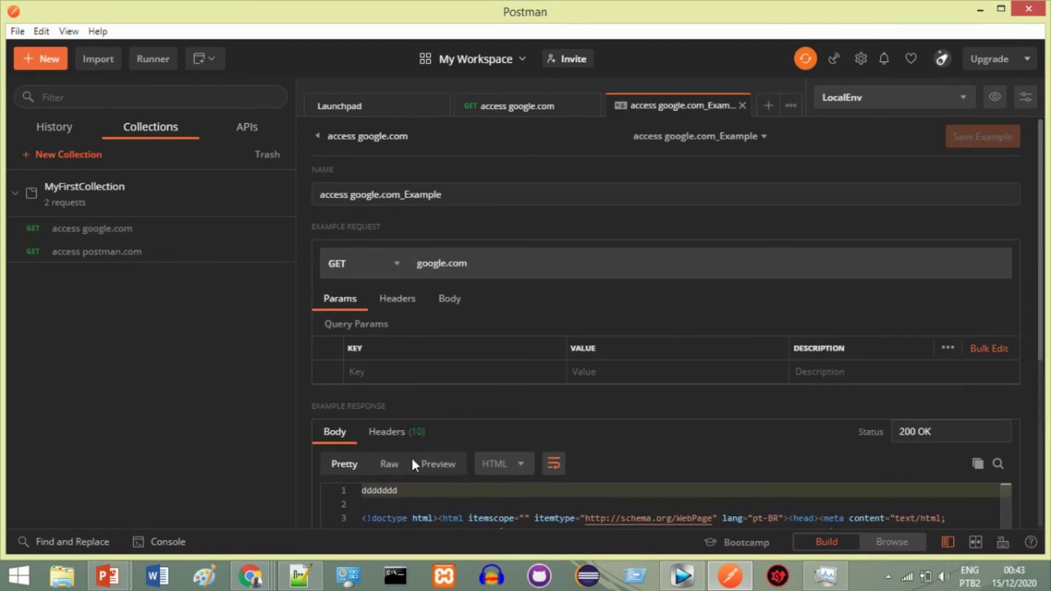
{"action": "scroll", "coordinate": [417, 470], "scroll_direction": "down", "scroll_amount": 2}
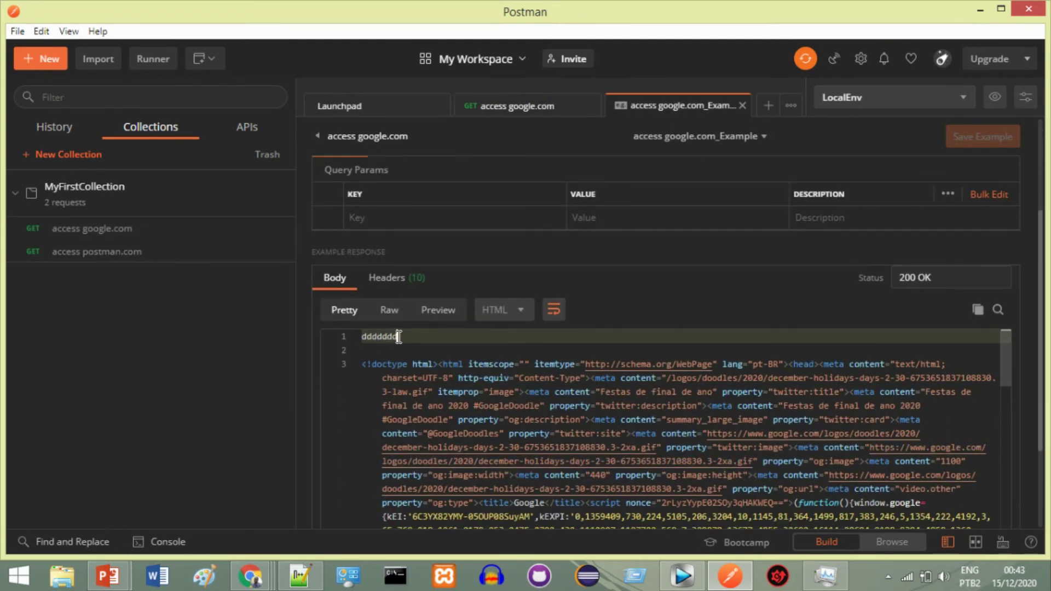
{"action": "left_click", "coordinate": [540, 106]}
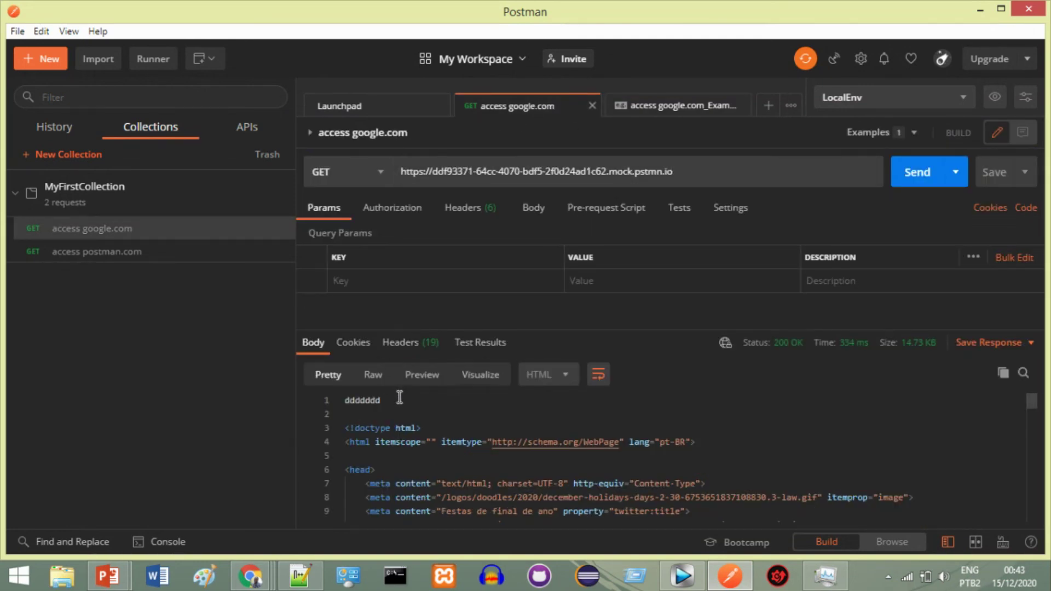
{"action": "double_click", "coordinate": [362, 399]}
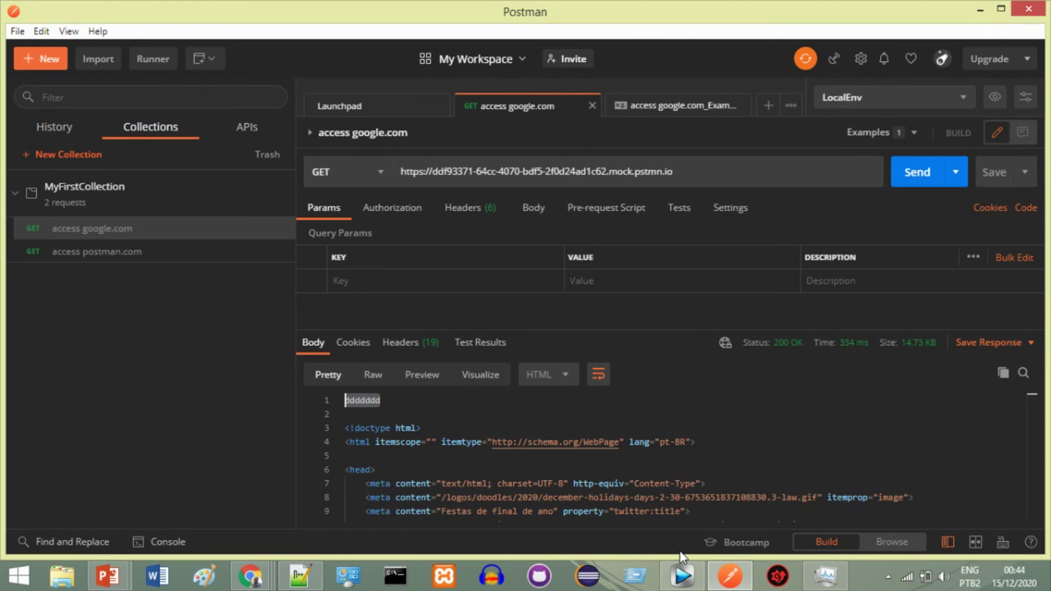